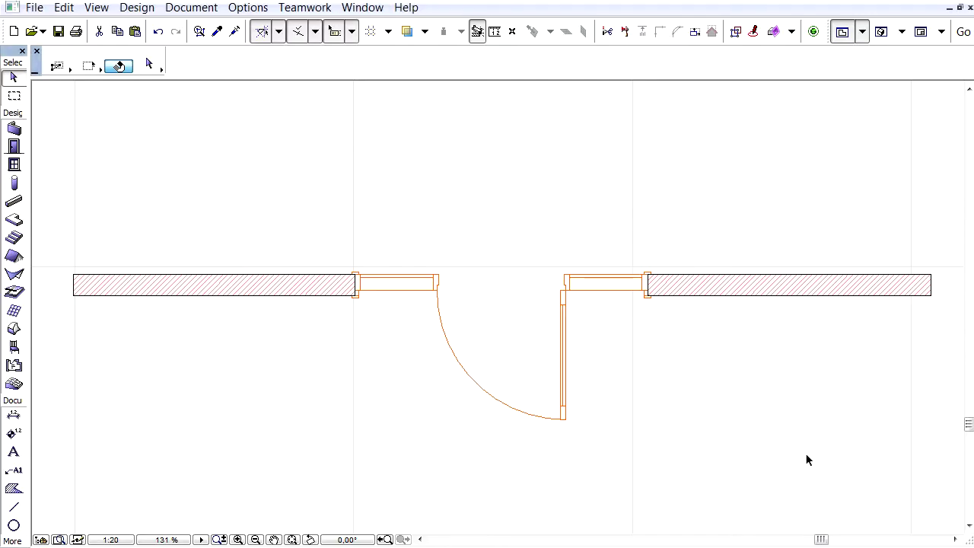
# Show the brick wall in 3D and select the Door with 2 Sidelights 17.
pyautogui.press('F3')
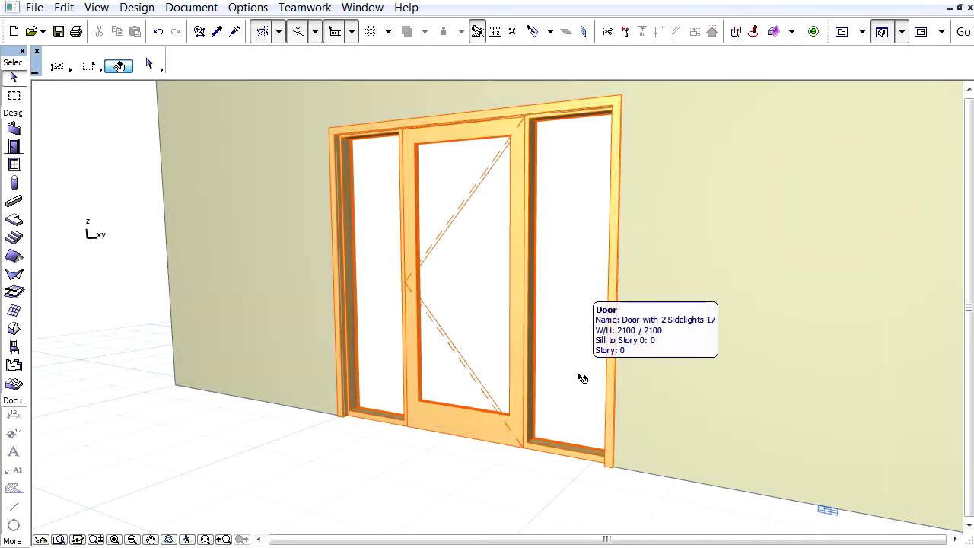
pyautogui.click(581, 377)
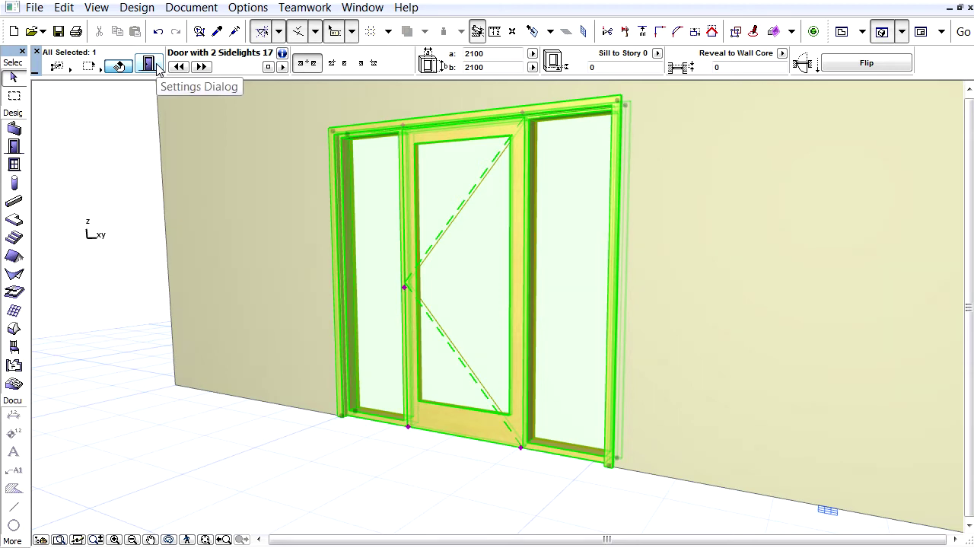
# Open the door's Hinged Door Settings at the Shape page for the sidelight options.
pyautogui.click(152, 67)
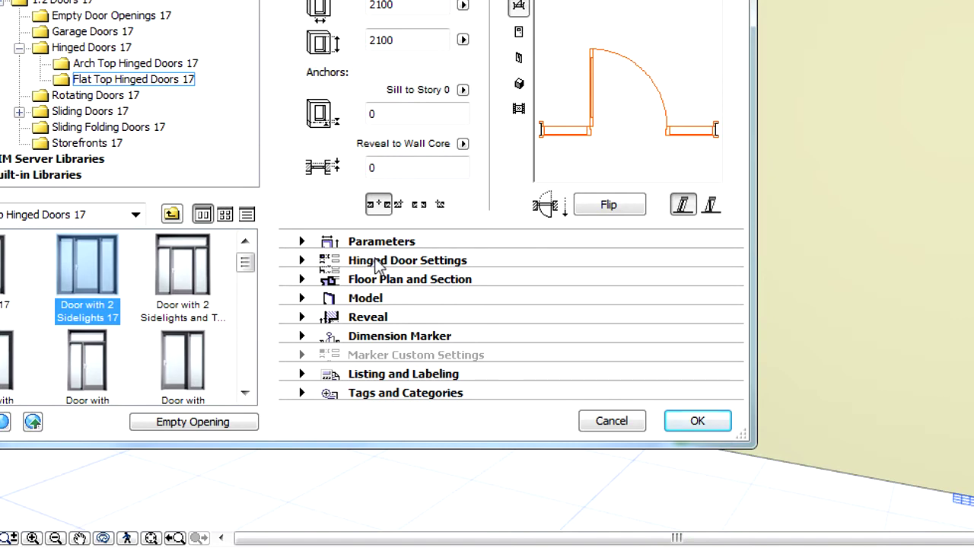
pyautogui.click(378, 263)
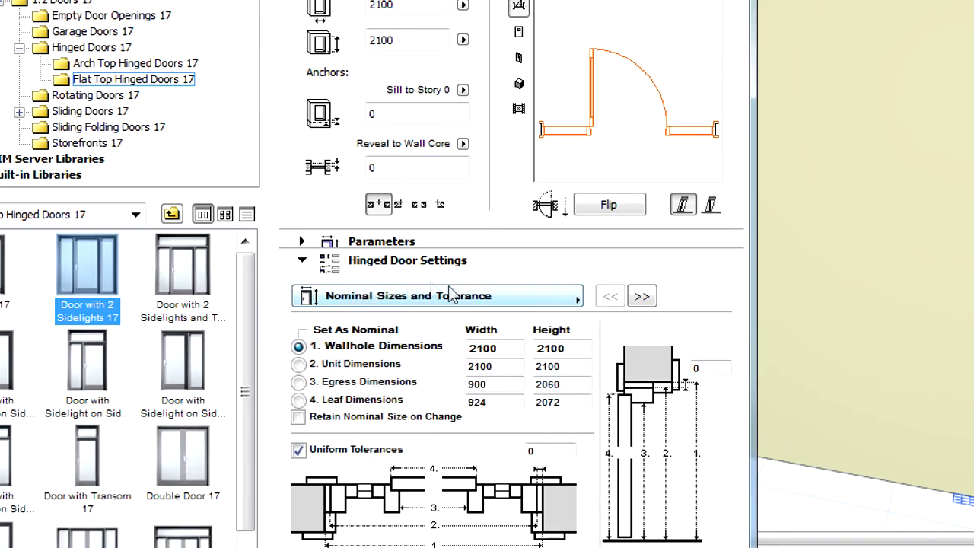
pyautogui.click(524, 294)
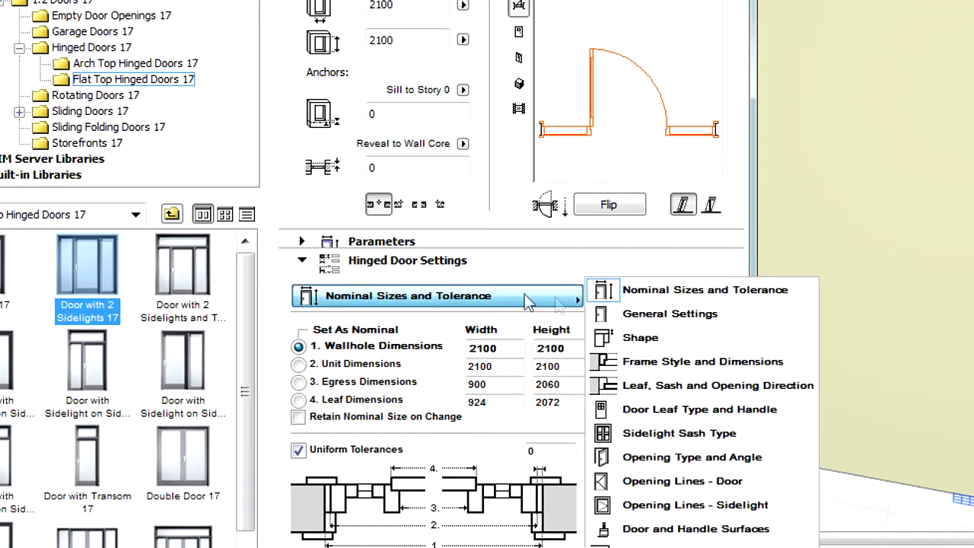
pyautogui.click(677, 340)
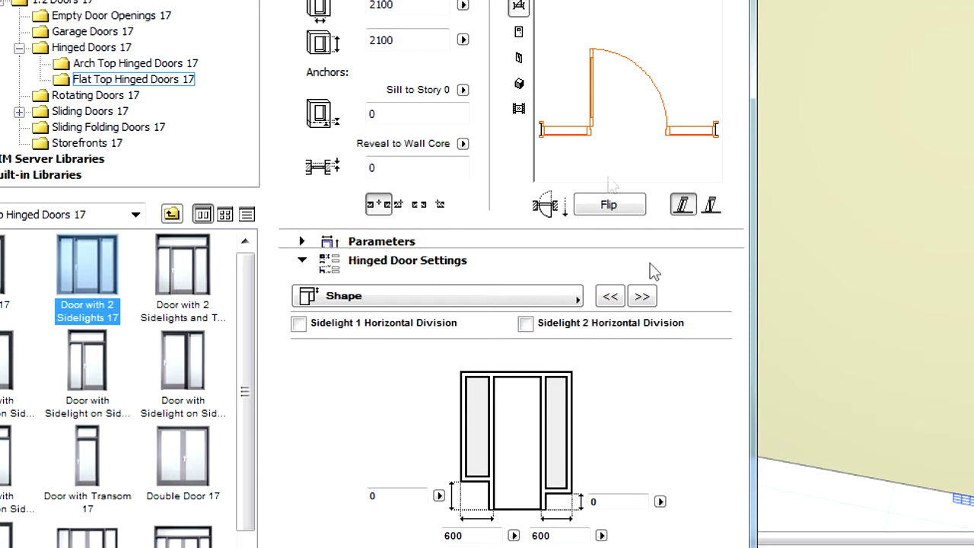
# Preview the door in elevation and set the sidelight sill heights to 300 and 600.
pyautogui.click(519, 33)
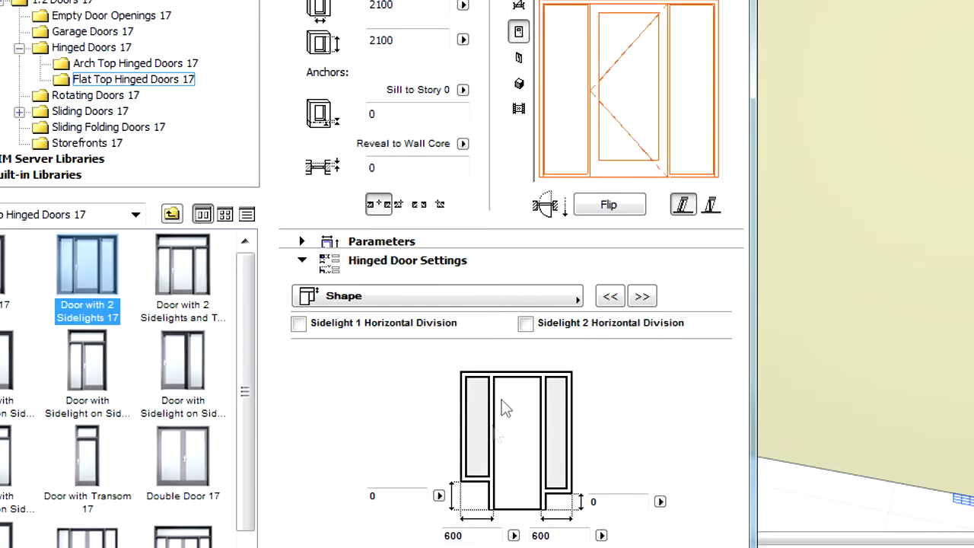
pyautogui.click(388, 496)
pyautogui.write('300')
pyautogui.press('Tab')
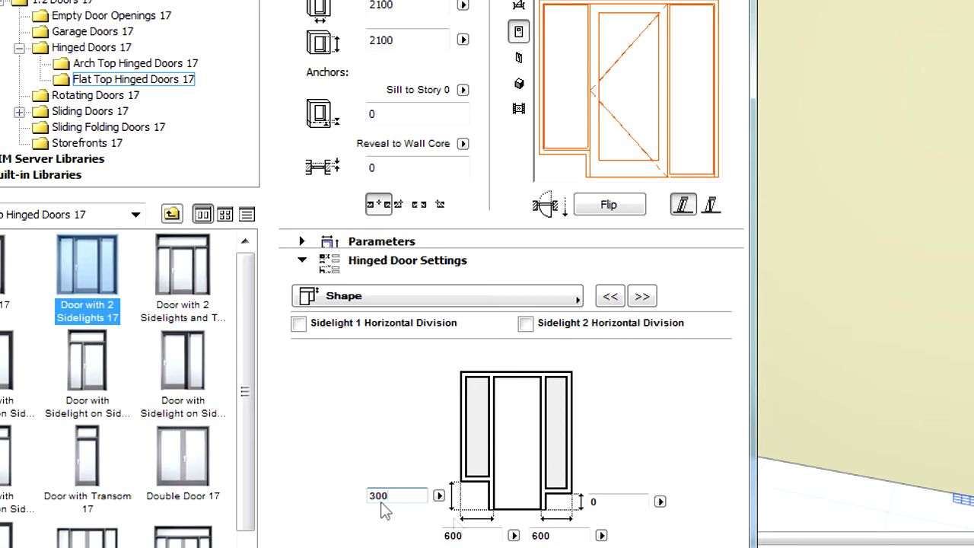
pyautogui.click(626, 501)
pyautogui.write('600')
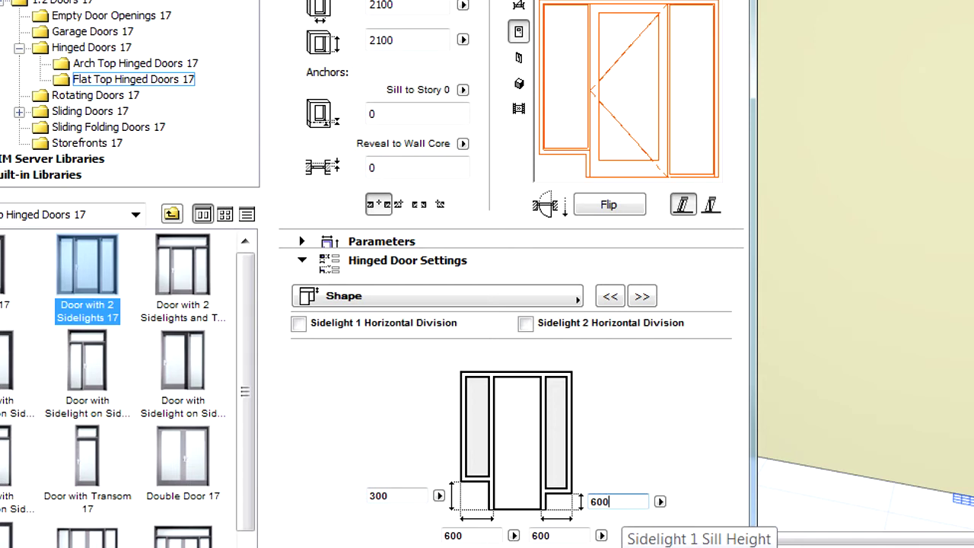
pyautogui.press('Tab')
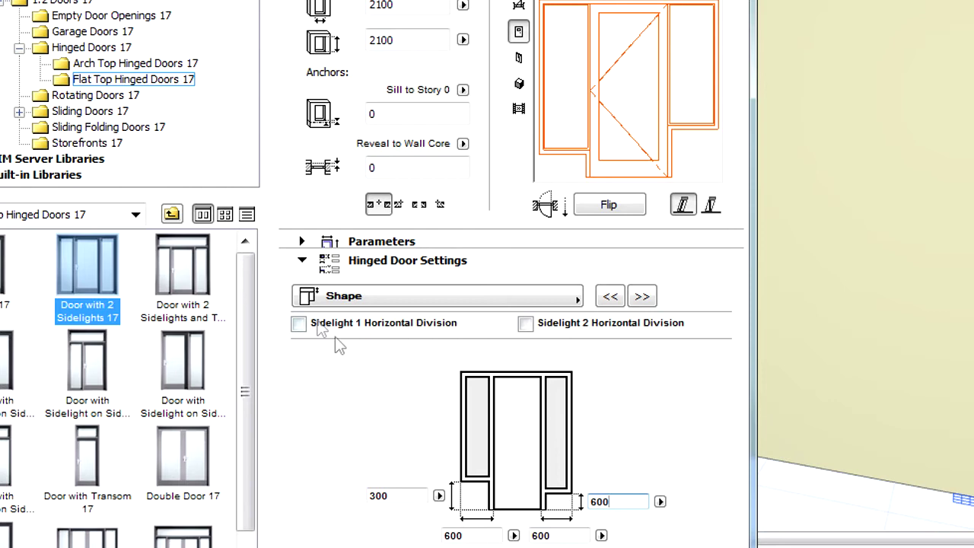
# Add horizontal divisions at 1500 to both Sidelight 1 and Sidelight 2.
pyautogui.click(299, 324)
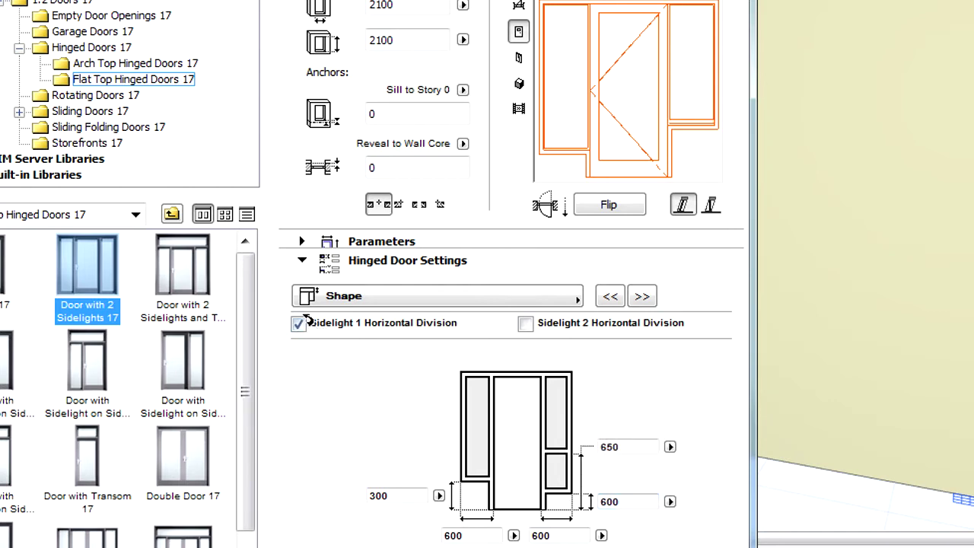
pyautogui.click(620, 446)
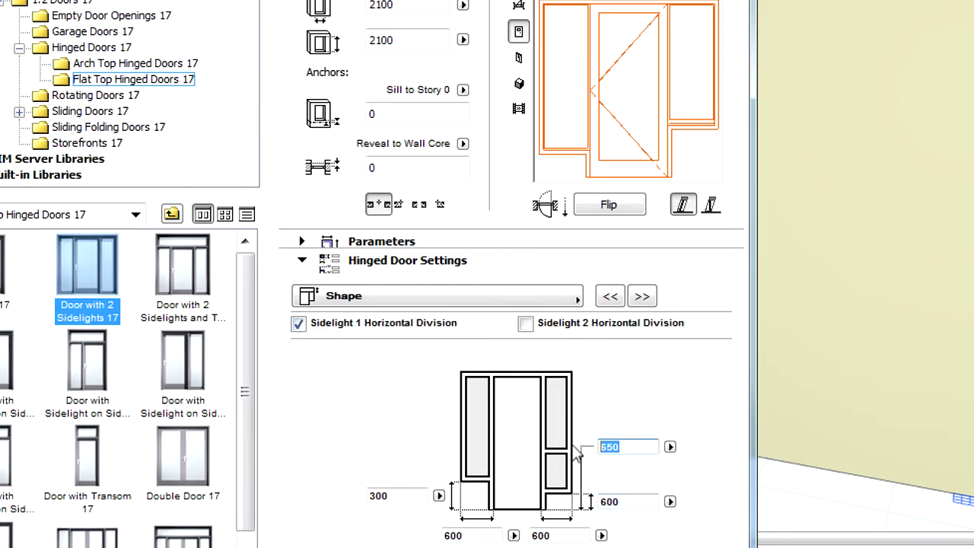
pyautogui.write('1500')
pyautogui.press('Return')
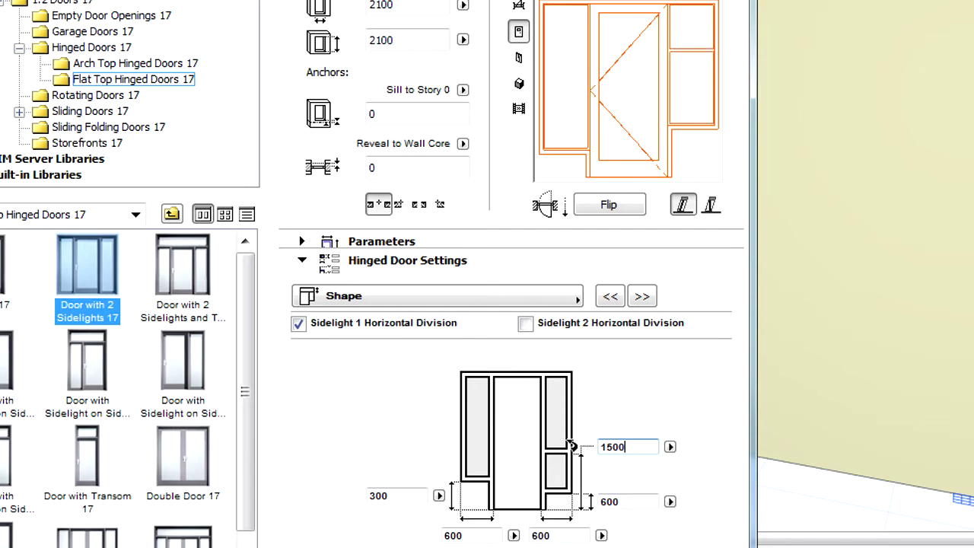
pyautogui.click(526, 324)
pyautogui.click(401, 436)
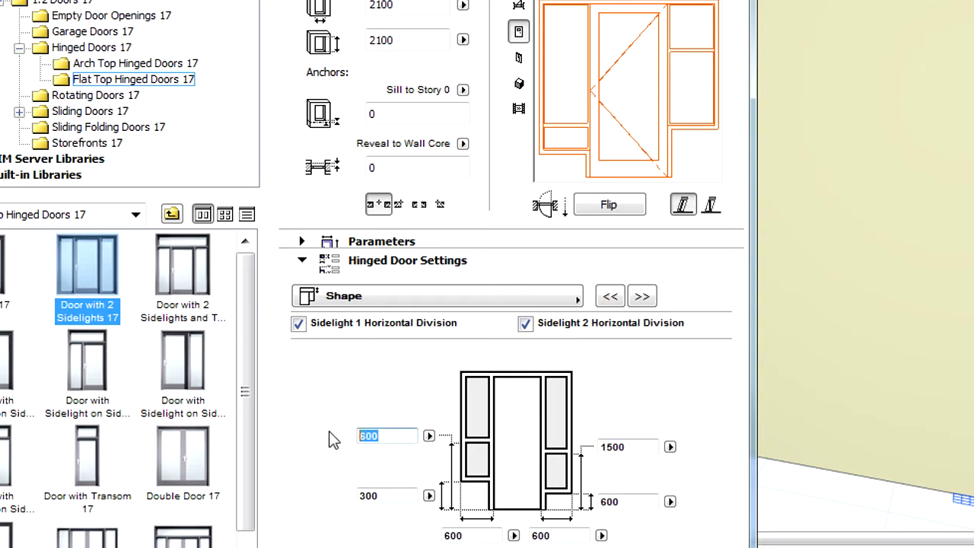
pyautogui.write('1500')
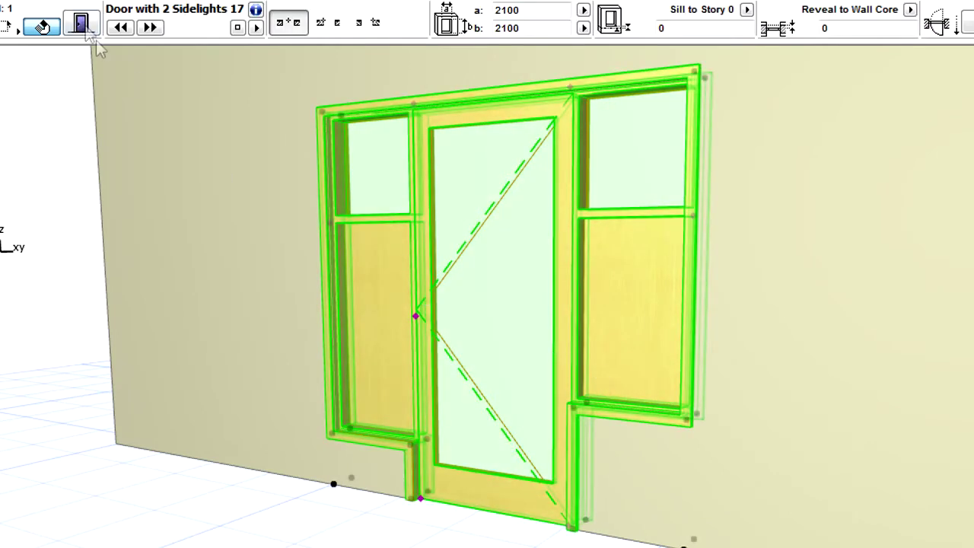
# Reopen the door settings on the Sidelight Sash Type page with a 3D preview.
pyautogui.click(80, 24)
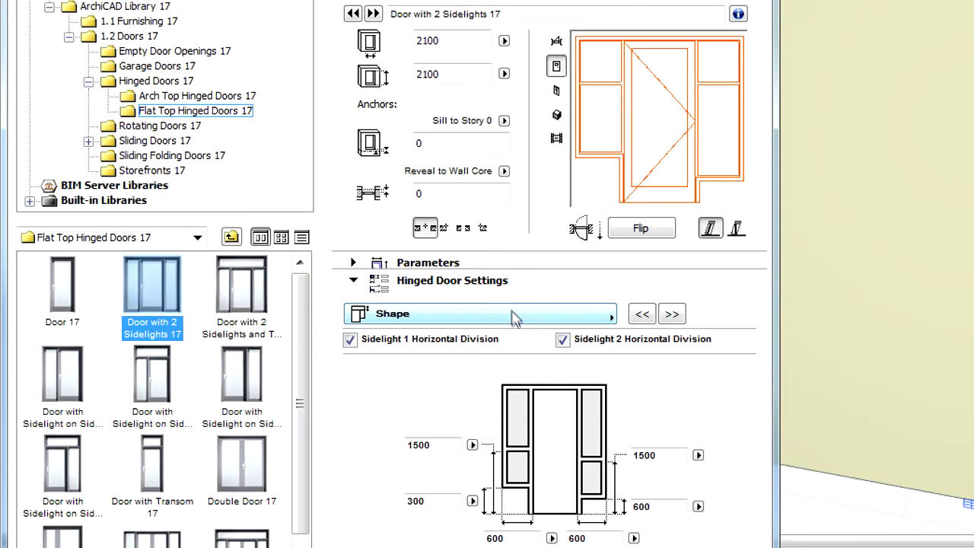
pyautogui.click(511, 318)
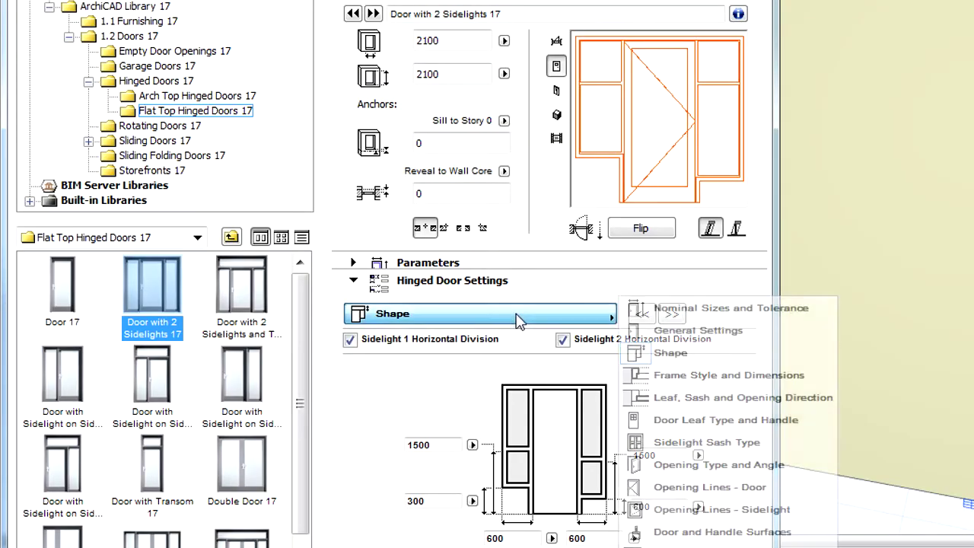
pyautogui.click(773, 445)
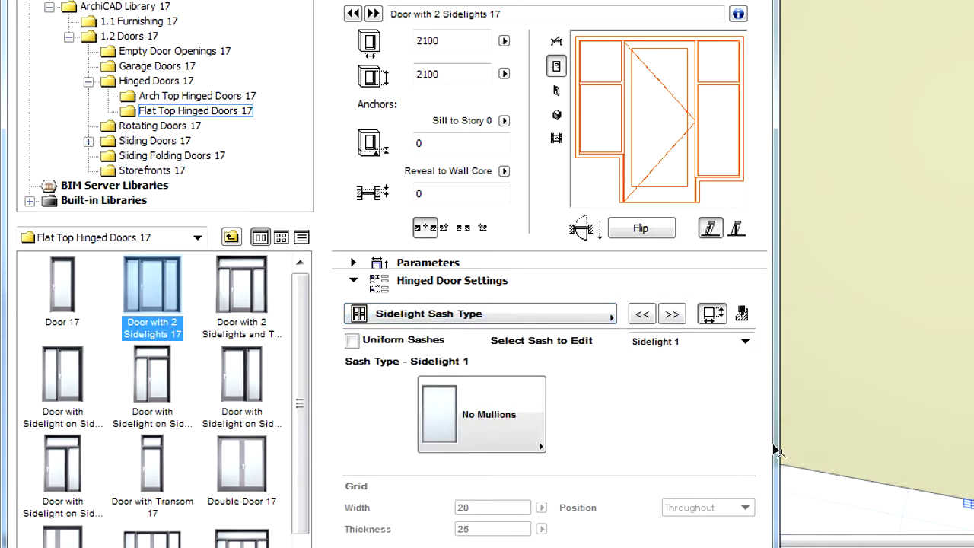
pyautogui.click(556, 114)
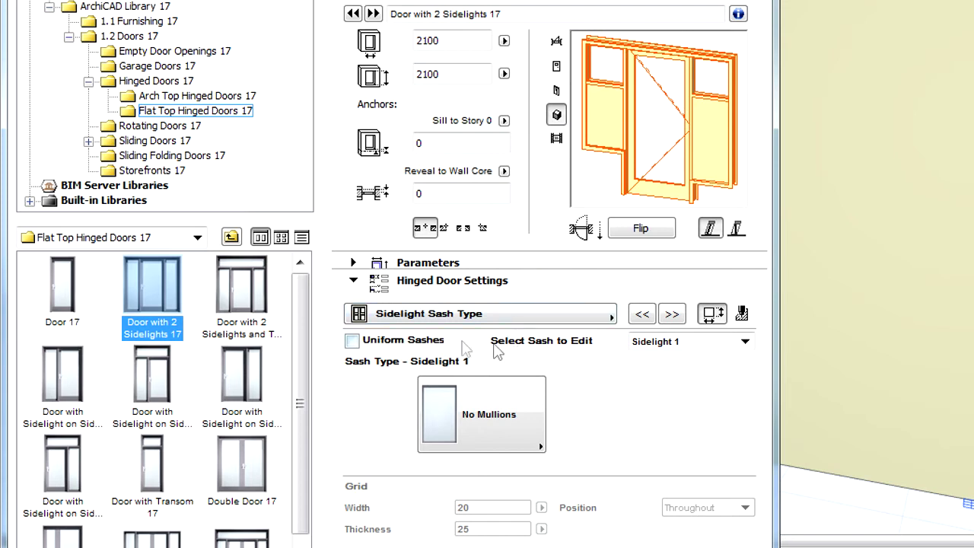
# Try uniform Solid Panel and No Mullions sashes, then turn off Uniform Sashes.
pyautogui.click(352, 340)
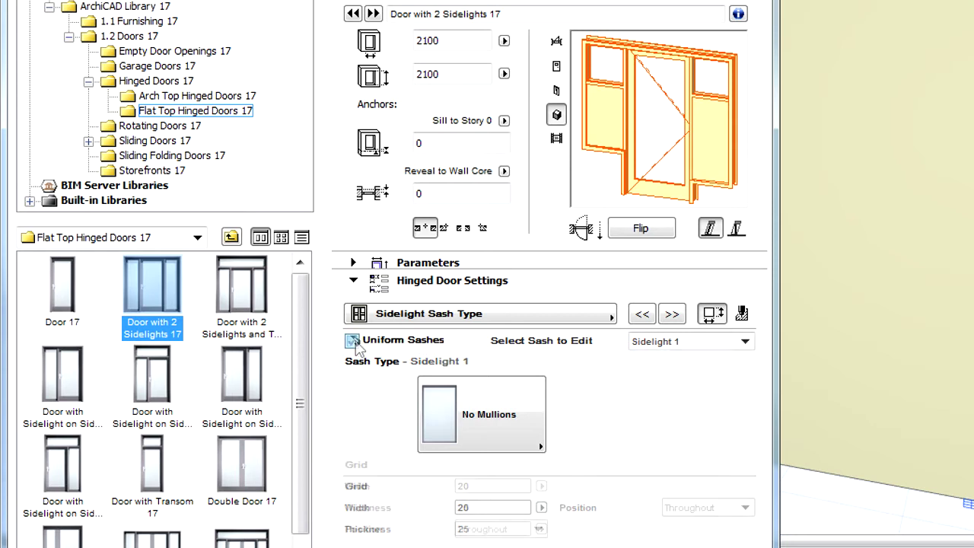
pyautogui.click(504, 420)
pyautogui.click(620, 544)
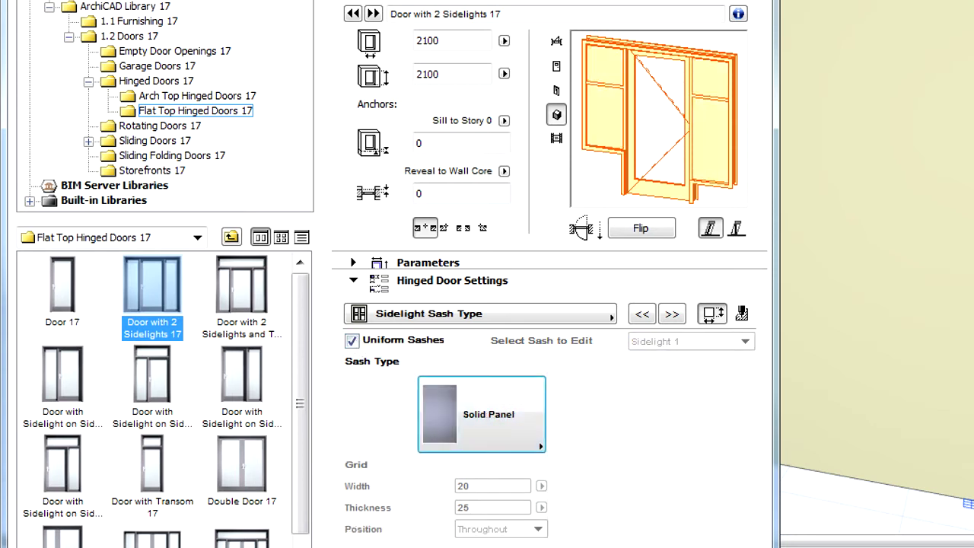
pyautogui.click(527, 426)
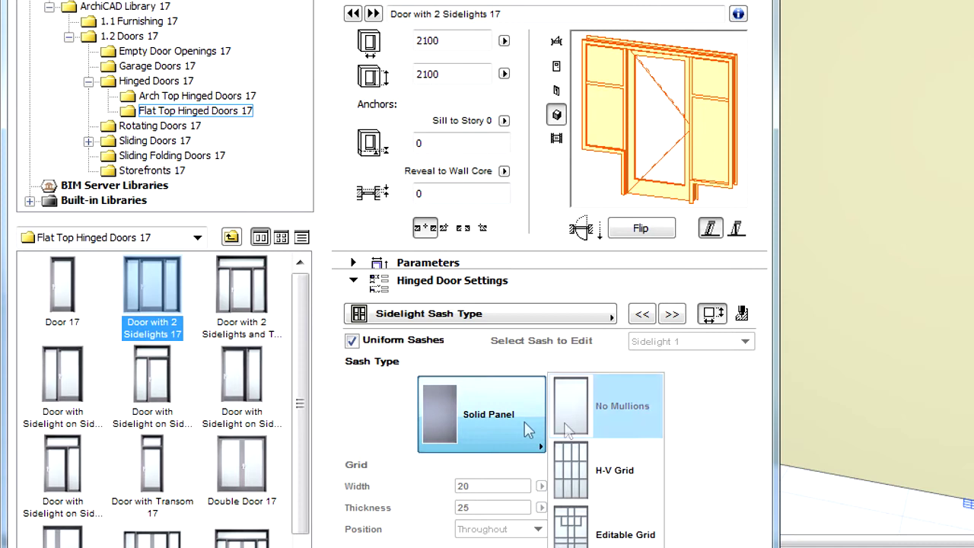
pyautogui.click(609, 410)
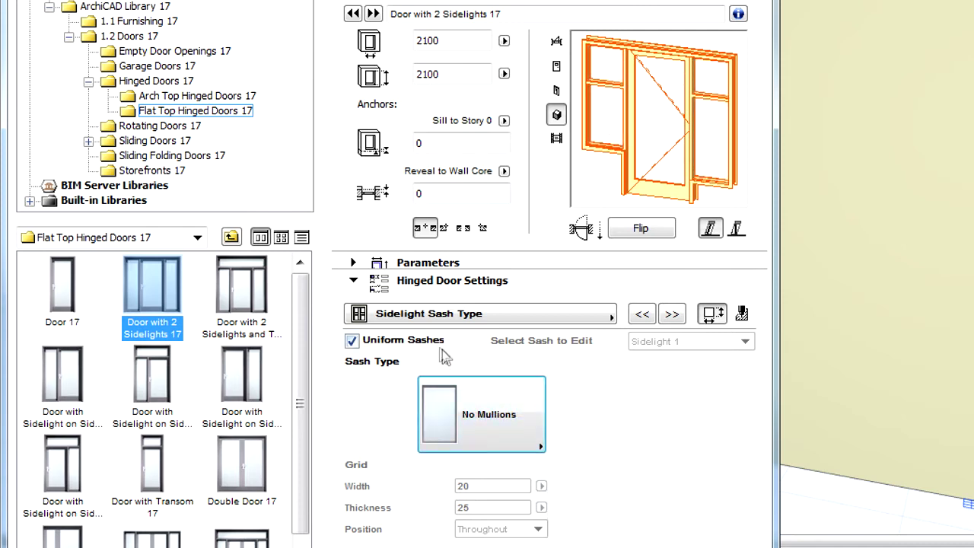
pyautogui.click(435, 340)
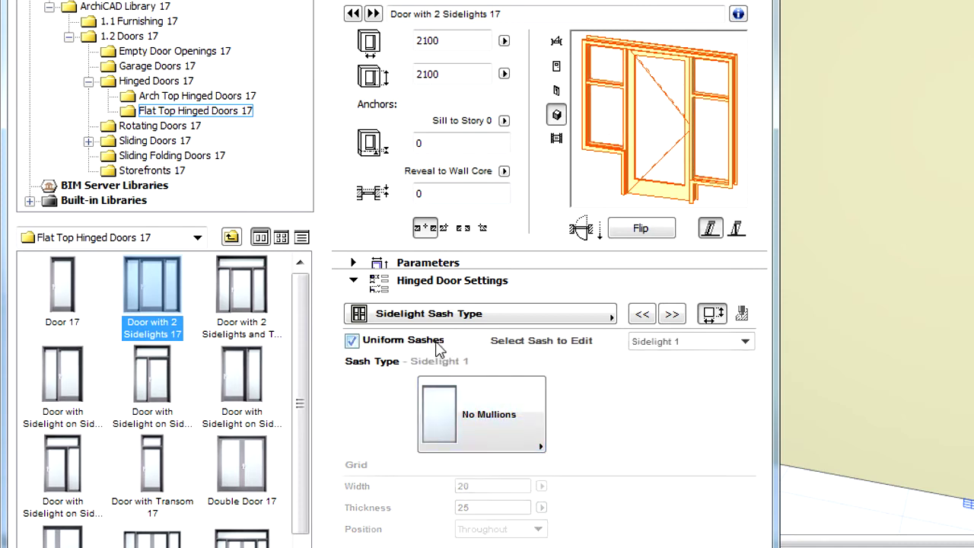
# Make Sidelight 1 a Solid Panel sash.
pyautogui.click(745, 342)
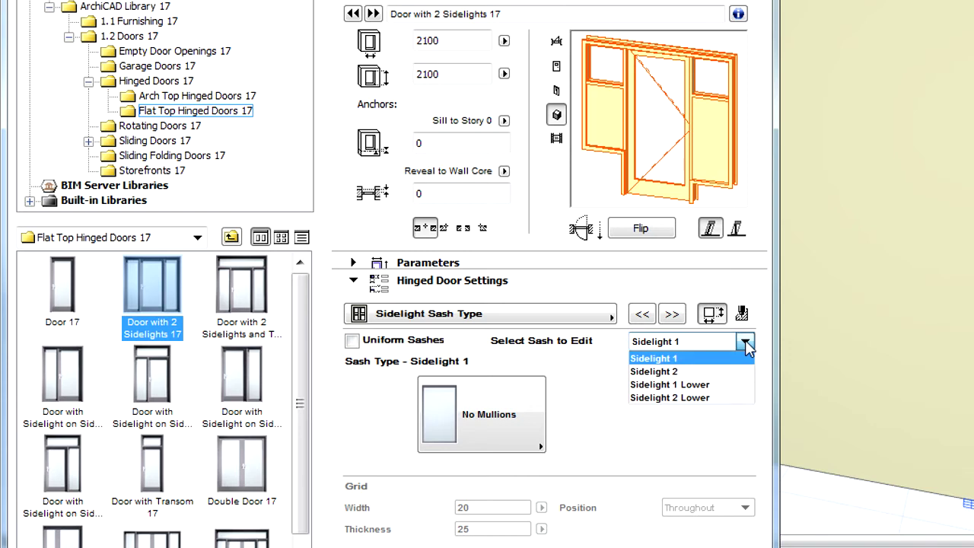
pyautogui.click(745, 344)
pyautogui.click(518, 412)
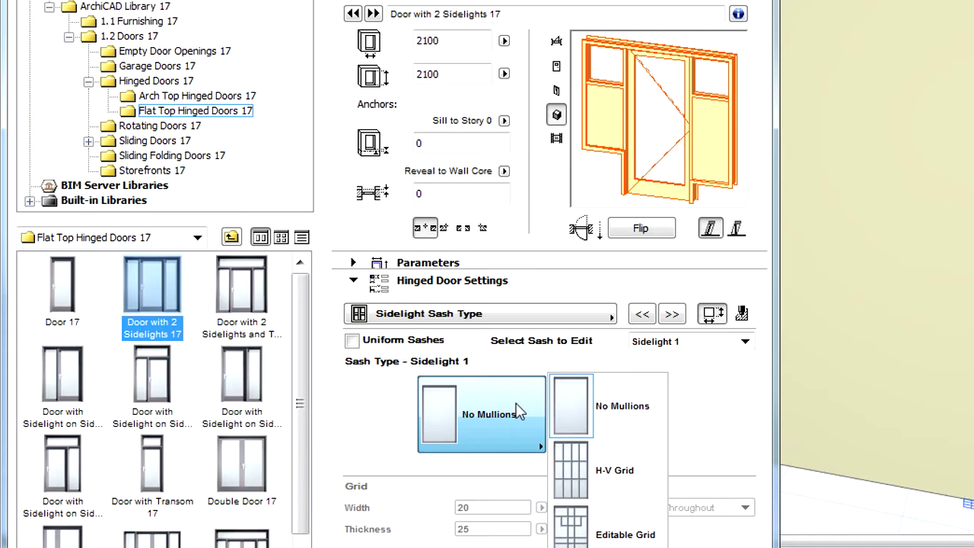
pyautogui.click(601, 544)
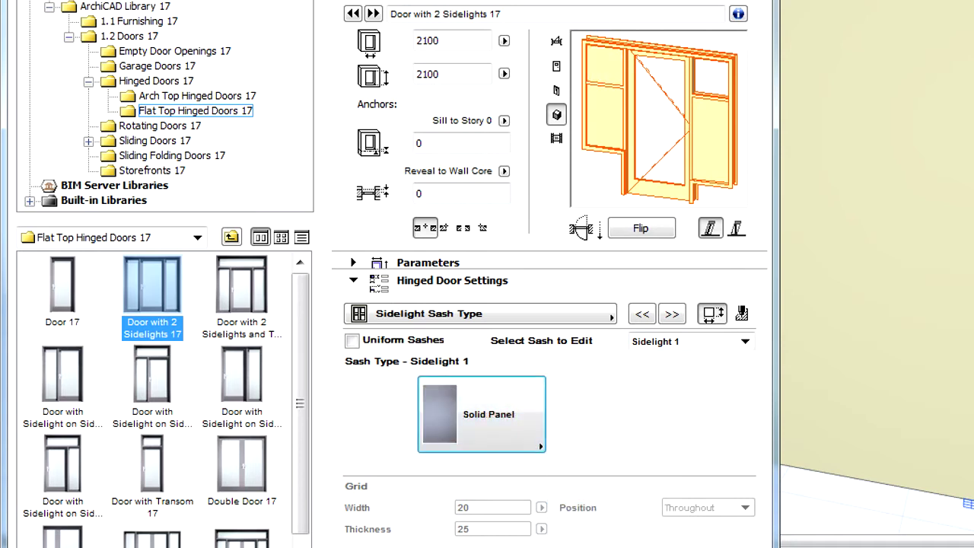
# Give Sidelight 2 Lower an H-V Grid sash of 4 by 2 panes.
pyautogui.click(745, 344)
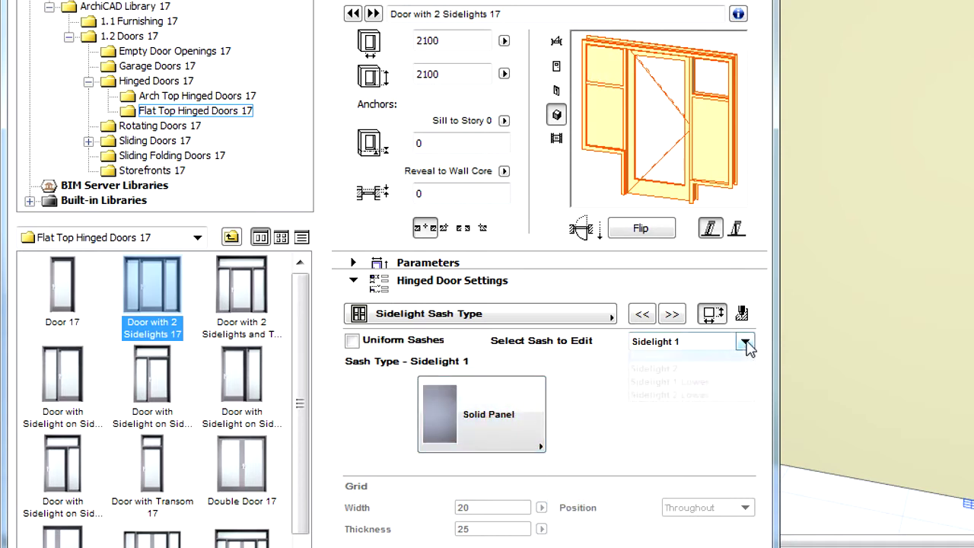
pyautogui.click(745, 397)
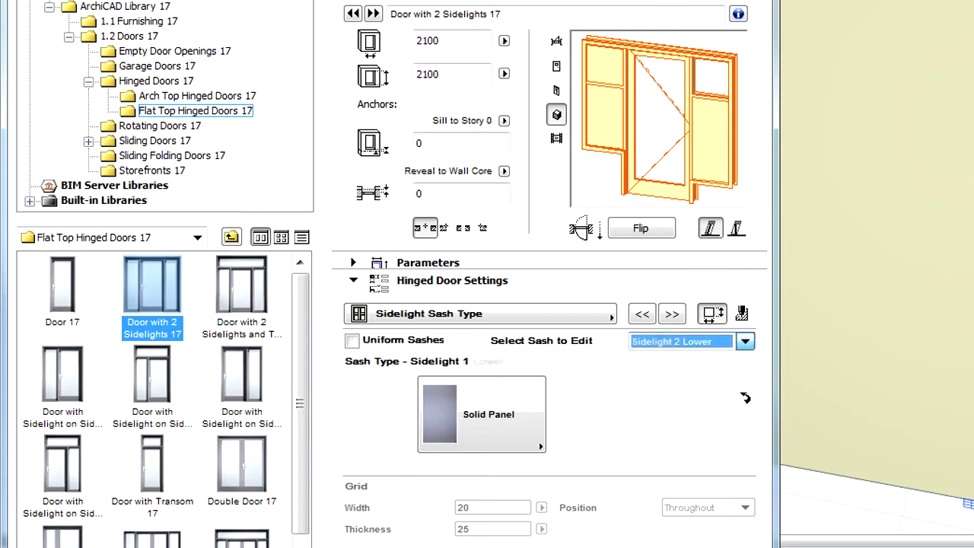
pyautogui.click(524, 419)
pyautogui.click(582, 466)
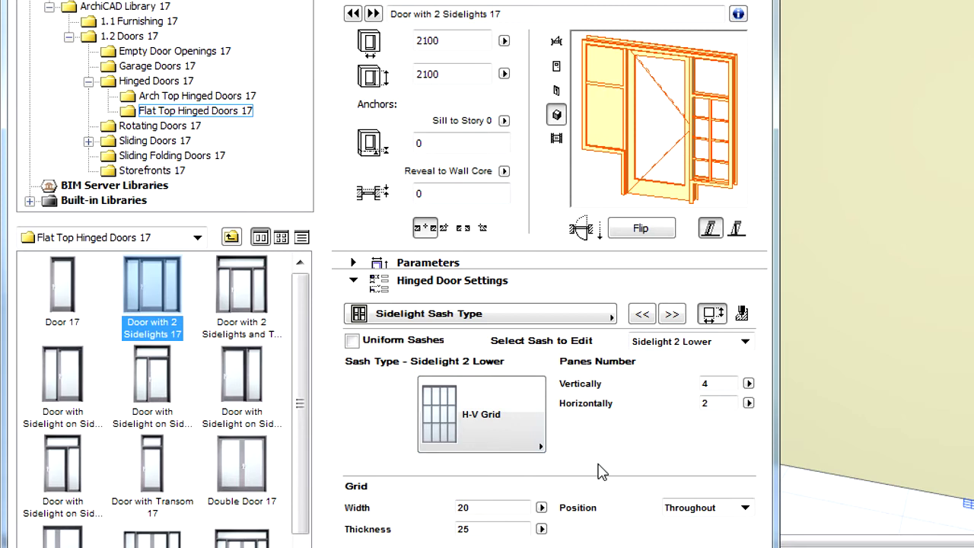
# Apply the sash changes to the door and reopen its settings.
pyautogui.press('Return')
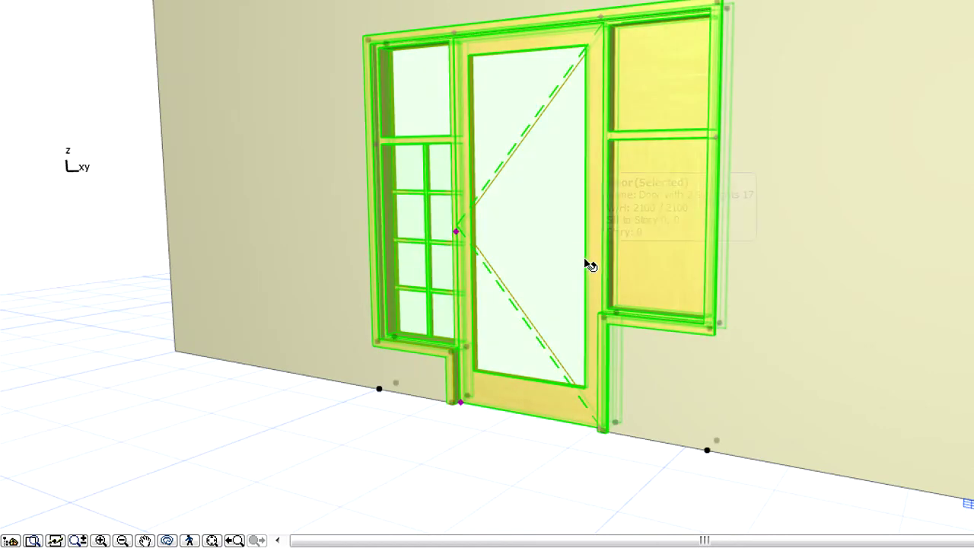
pyautogui.doubleClick(449, 153)
pyautogui.click(486, 51)
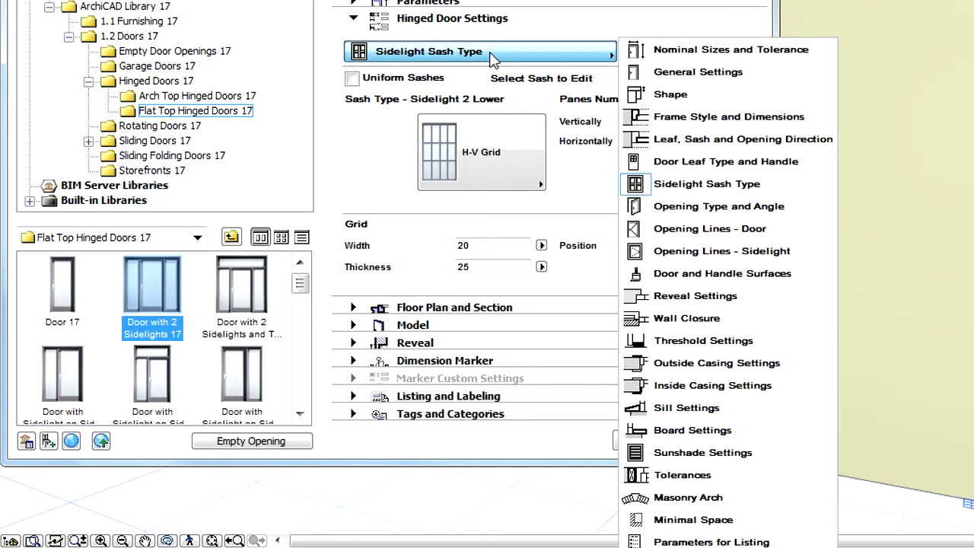
# Widen the uniform outside casing from 50 to 80 and apply the settings.
pyautogui.click(724, 365)
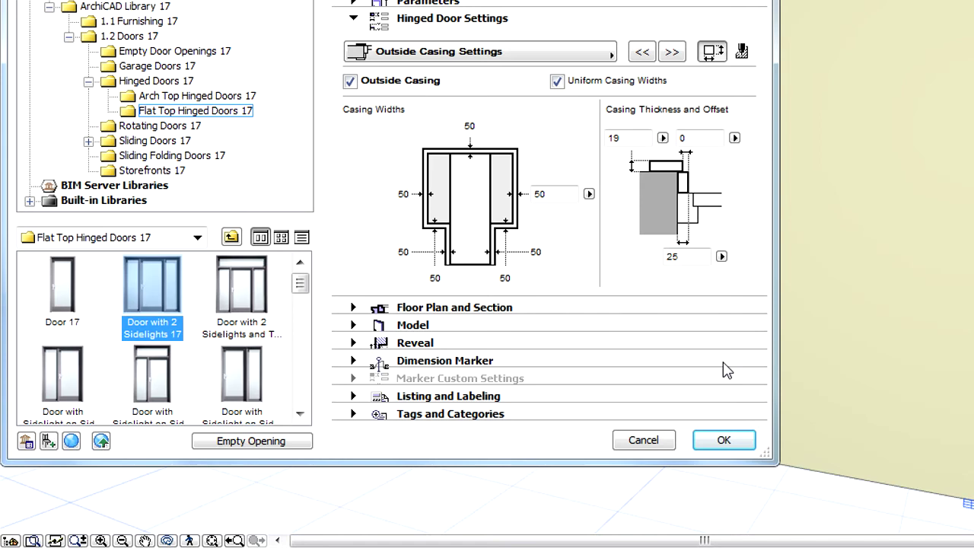
pyautogui.click(350, 81)
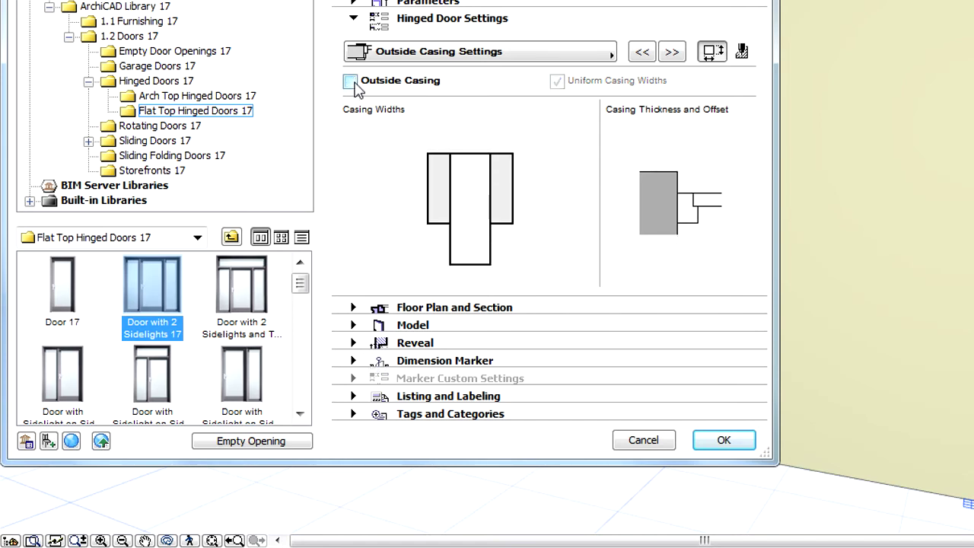
pyautogui.click(350, 81)
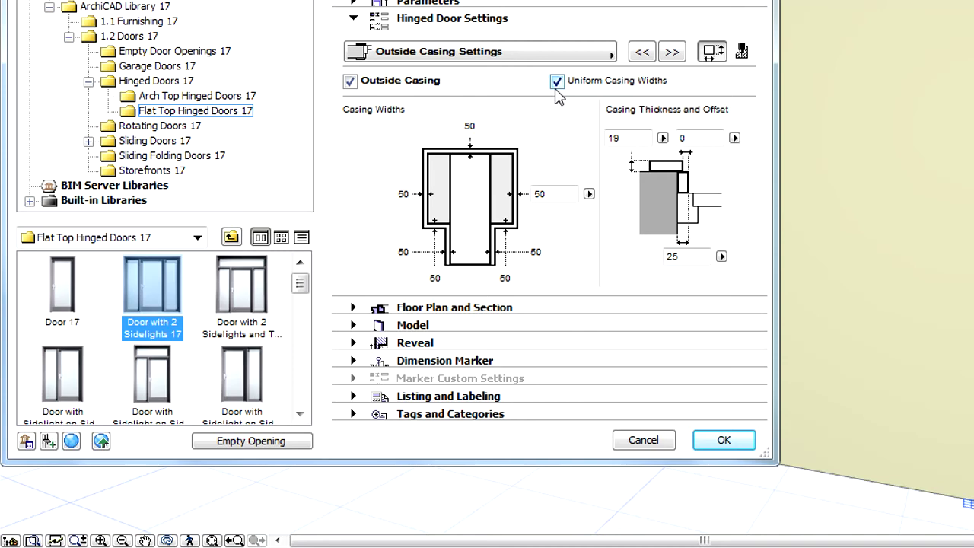
pyautogui.click(559, 194)
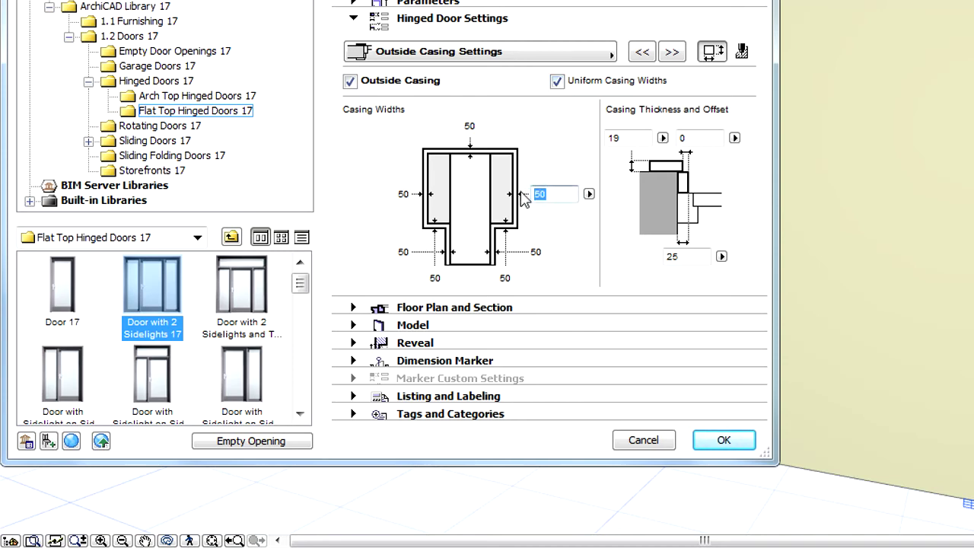
pyautogui.write('80')
pyautogui.press('Return')
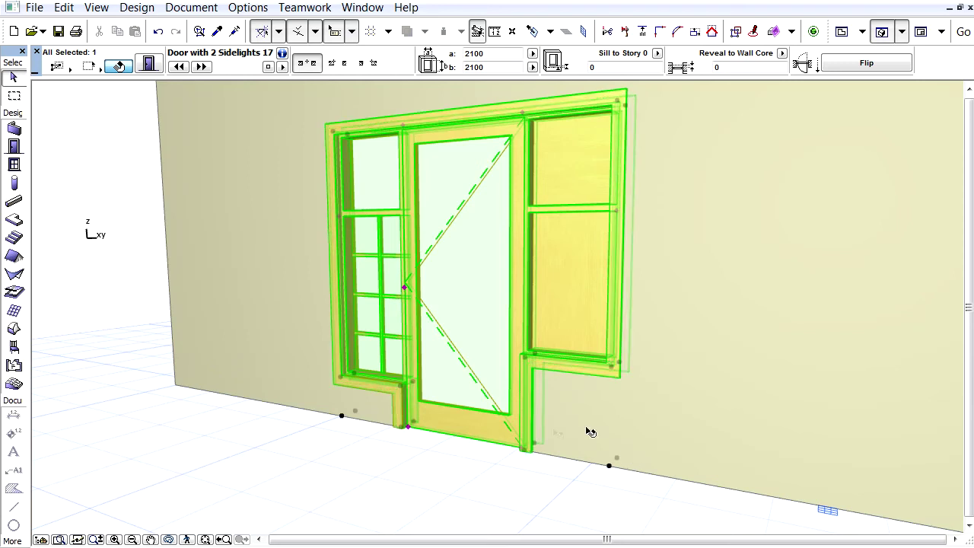
pyautogui.press('Escape')
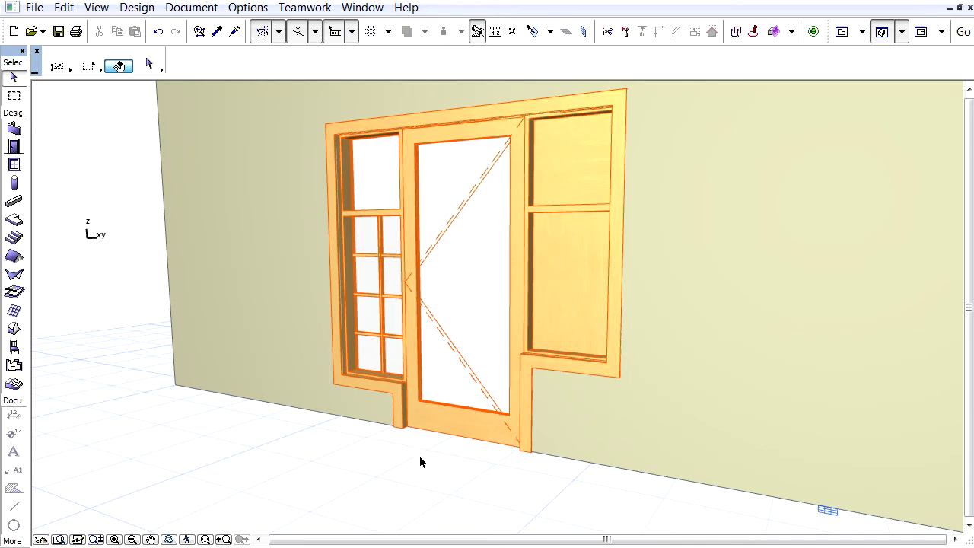
pyautogui.click(472, 247)
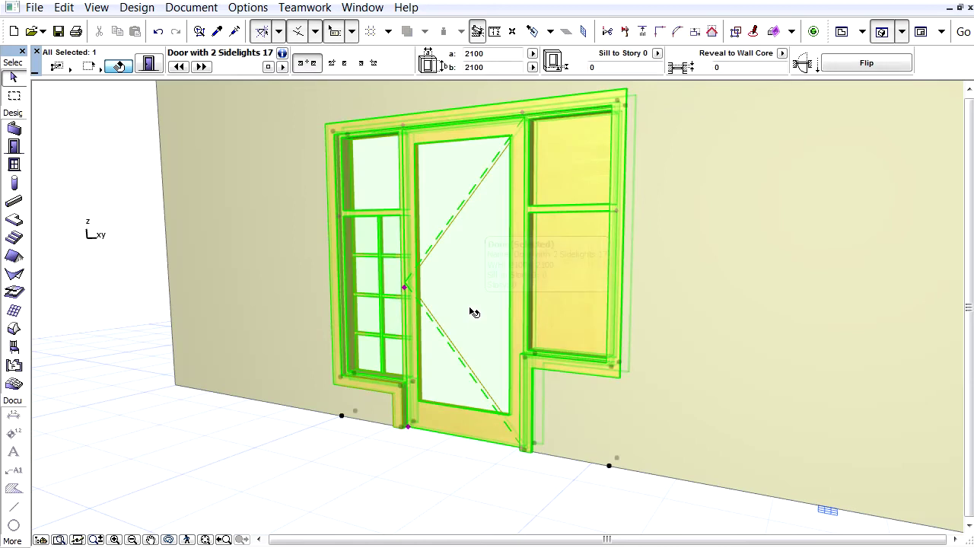
# Swap the door for the single-sidelight Flat Top Hinged Doors 17 object in Door Settings.
pyautogui.click(152, 64)
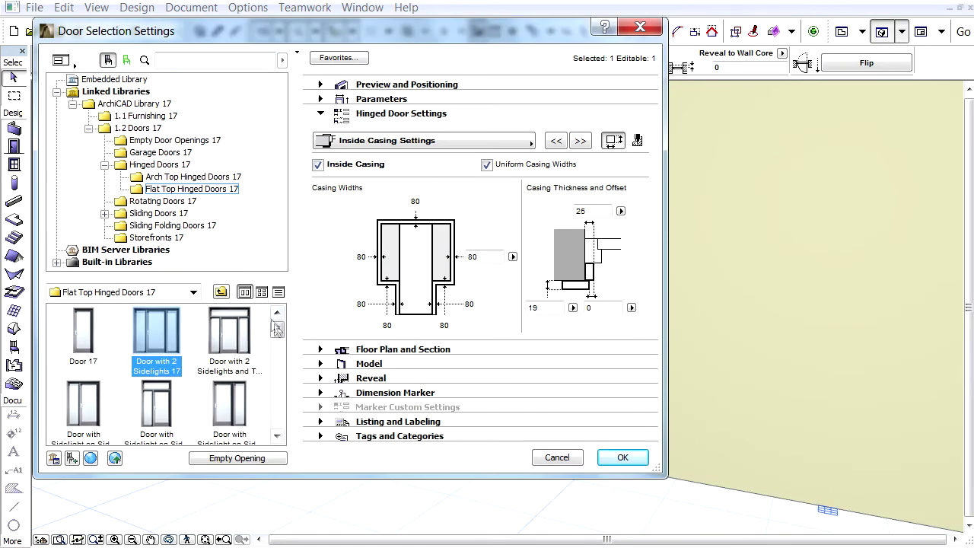
pyautogui.scroll(-1, 278, 333)
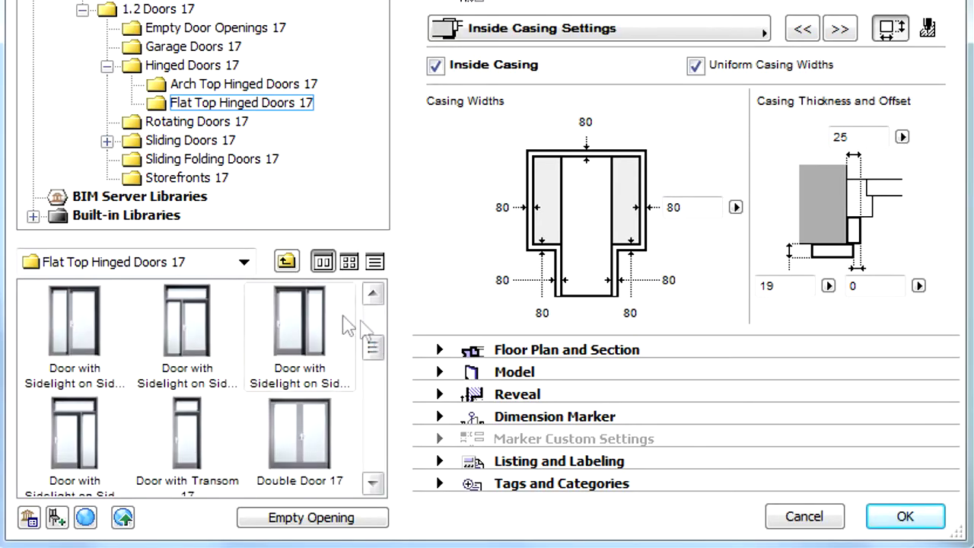
pyautogui.click(329, 324)
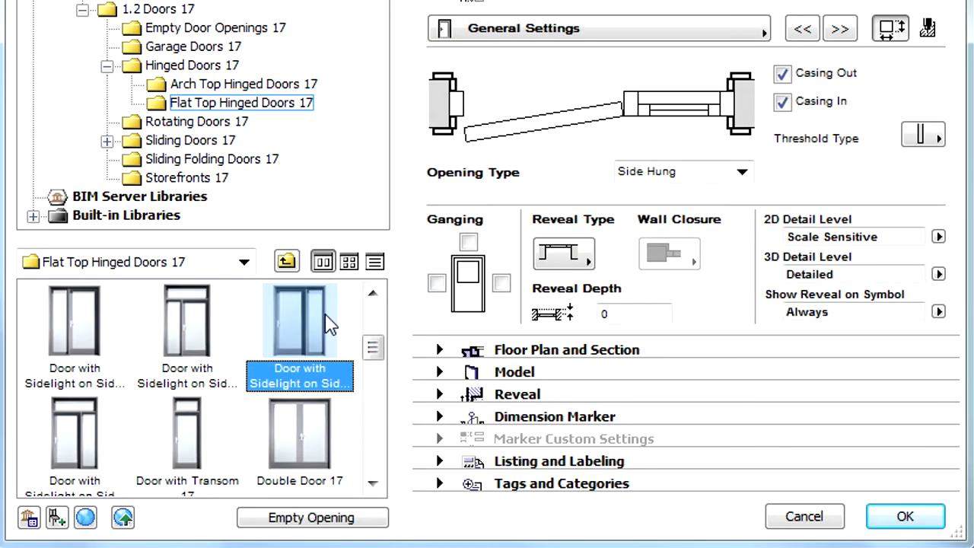